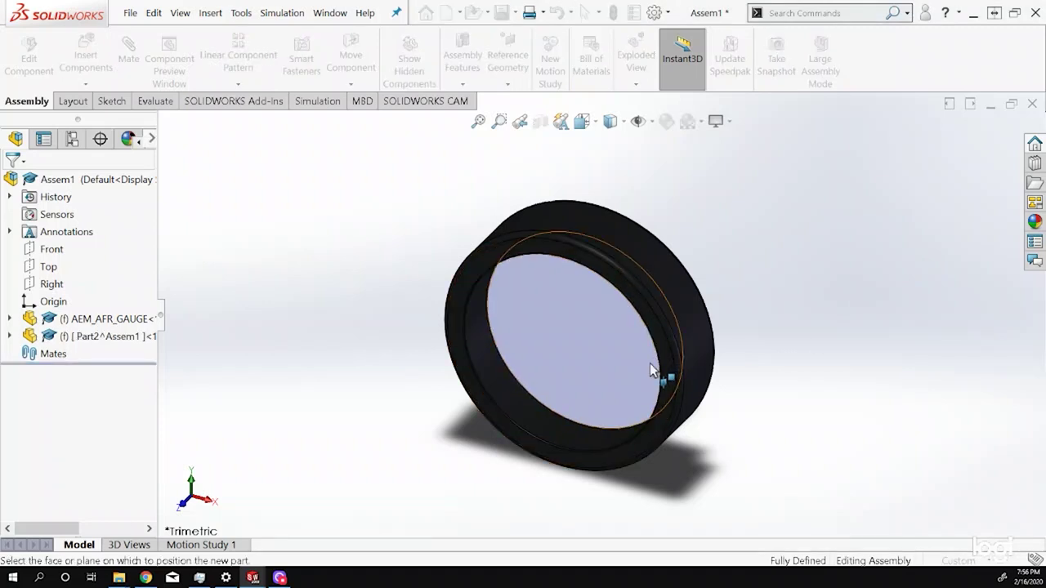
Step: Open the context menu for the Part2 component in the Assem1 design tree
right_click(99, 341)
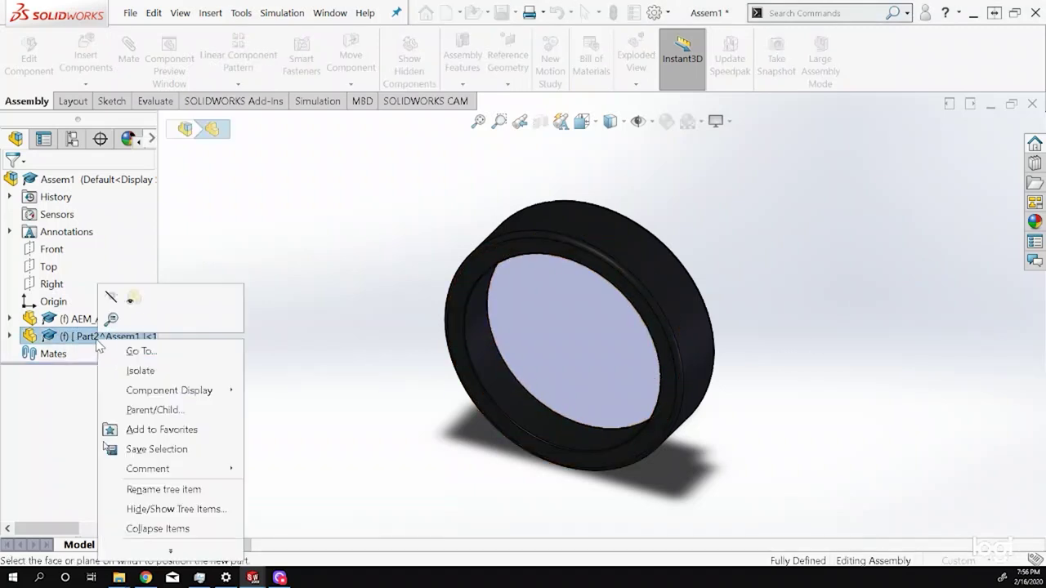
Step: Sketch the pod profile on the gauge face, then orbit to inspect the rounded pod body
click(341, 299)
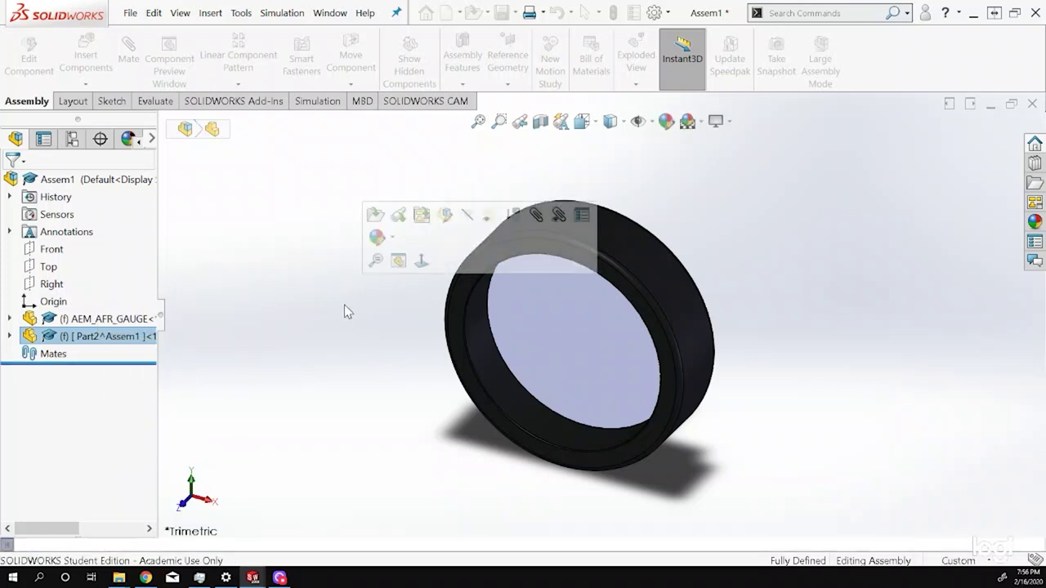
click(112, 101)
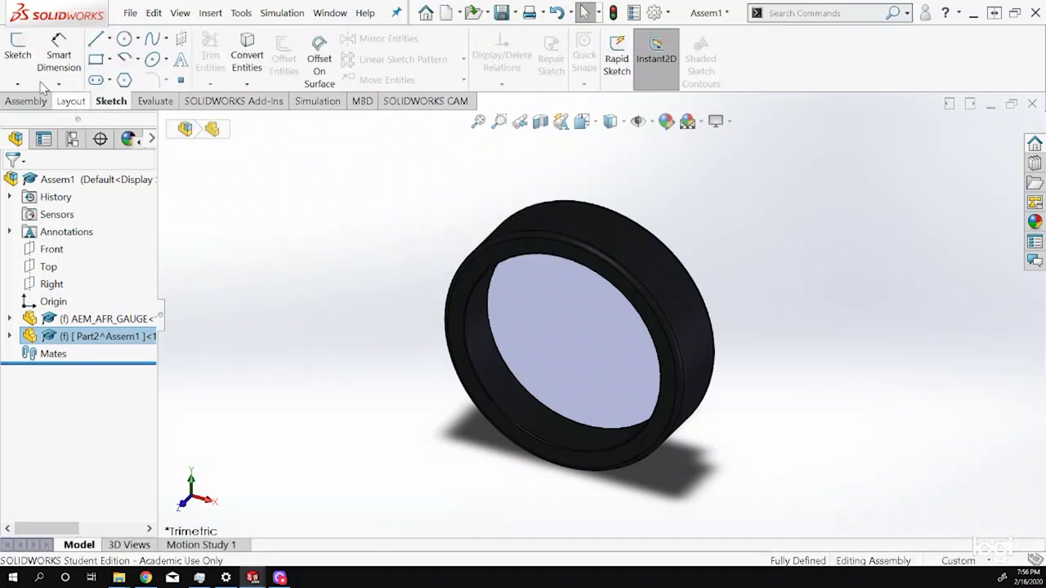
click(7, 56)
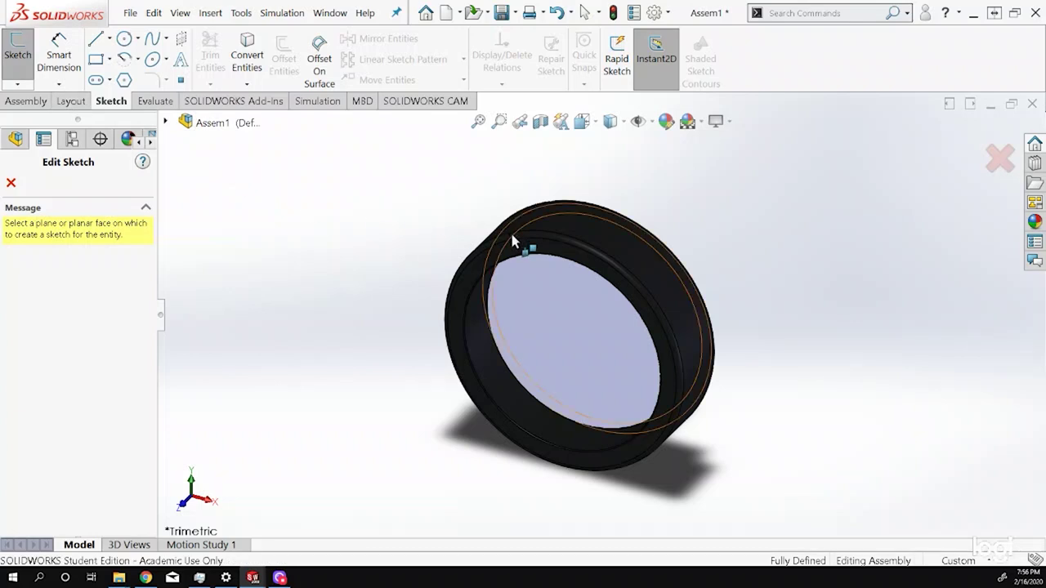
click(530, 260)
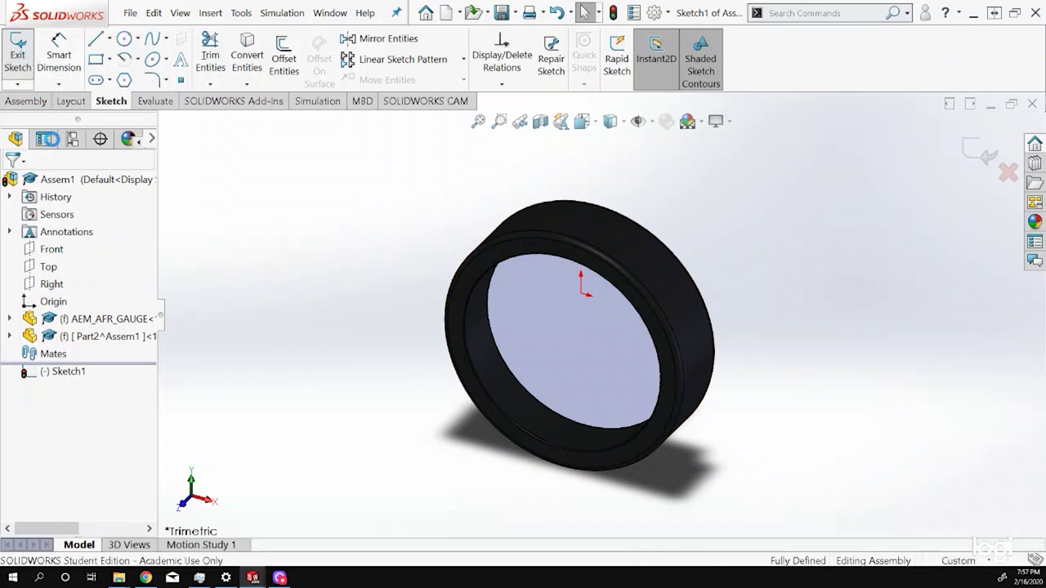
click(17, 55)
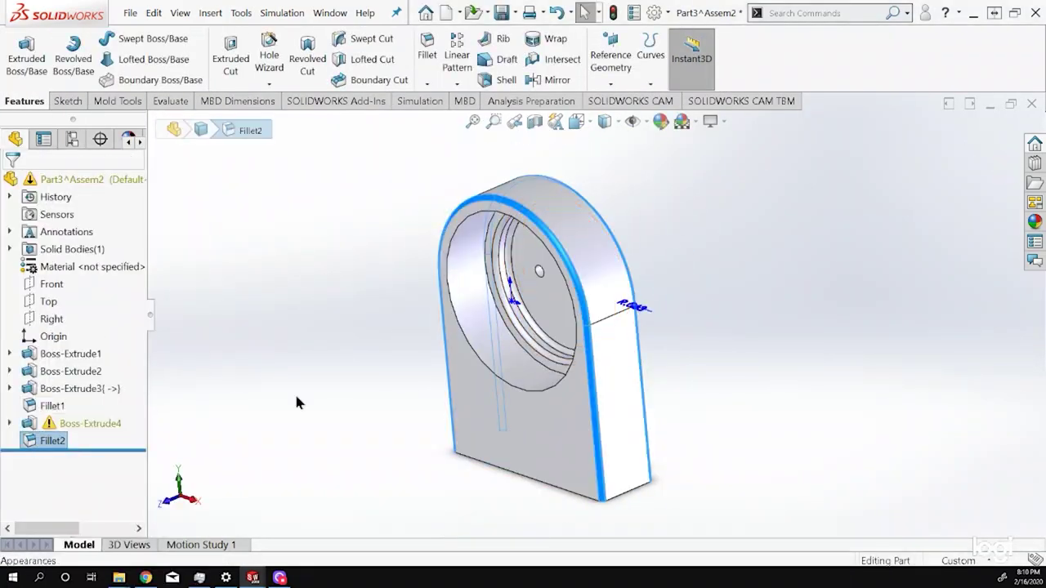
middle_drag(297, 401, 482, 318)
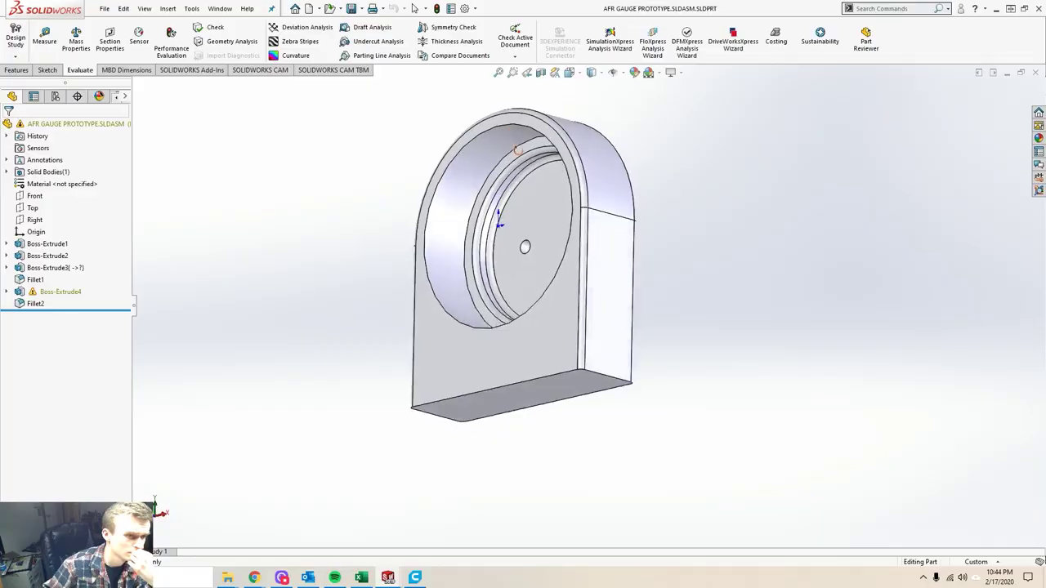
middle_drag(507, 245, 491, 399)
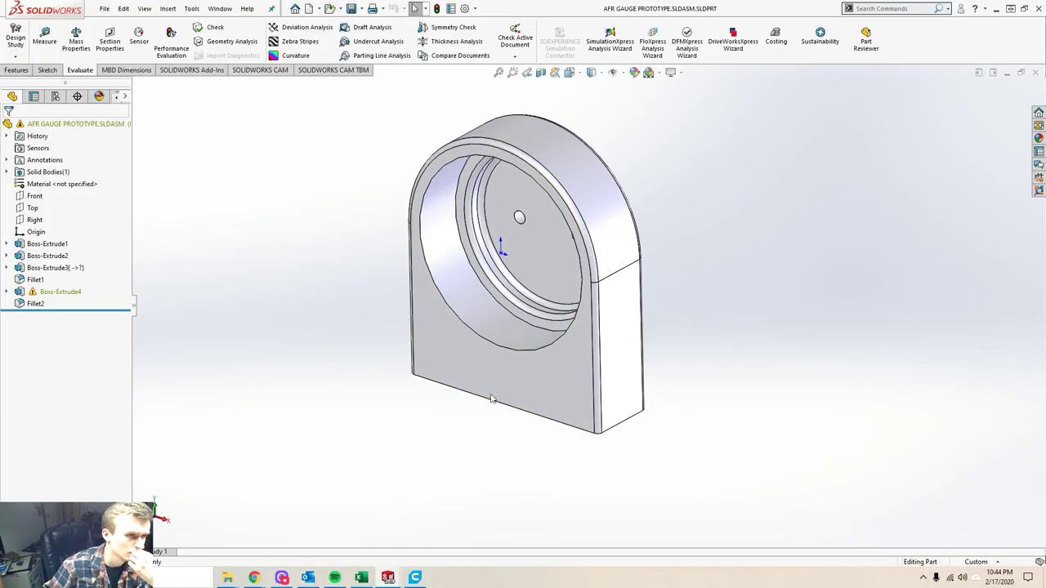
Step: Check the part's mass properties, then measure the gauge recess's cylindrical face
click(73, 45)
click(249, 6)
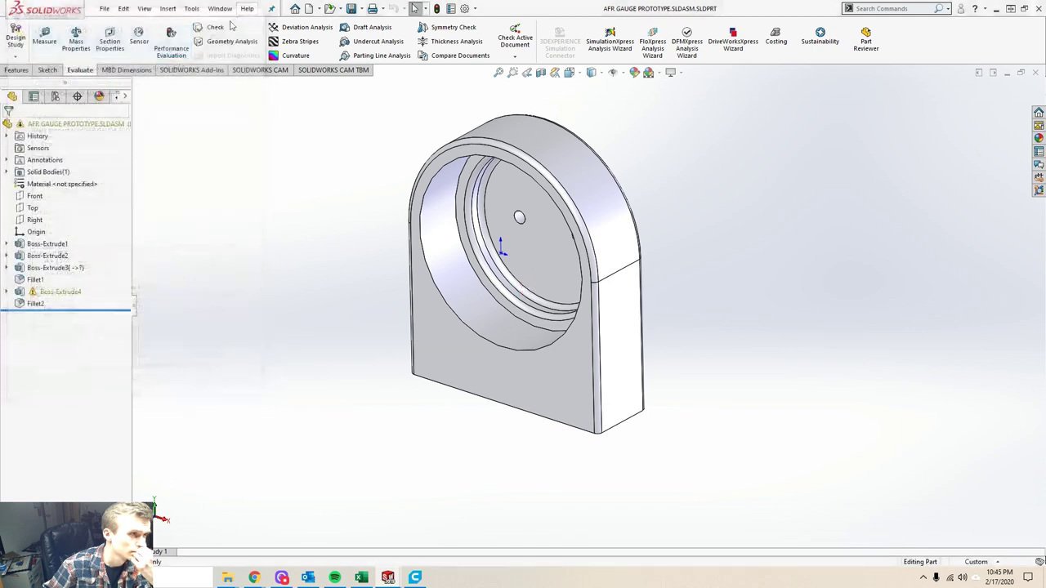
click(45, 41)
click(474, 302)
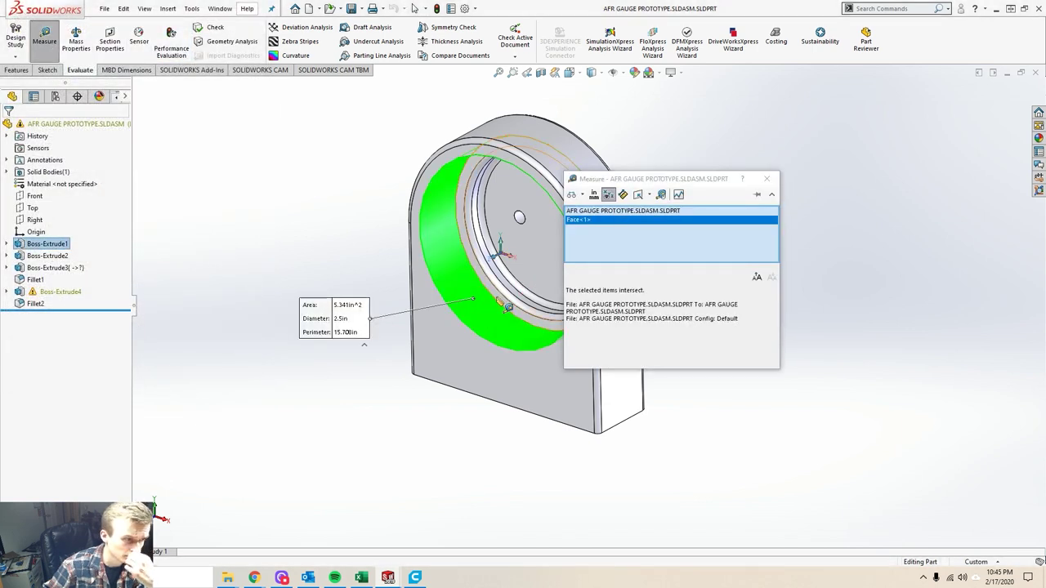
Step: Measure the pod's front face and inner ring face to confirm the 2.5 in recess
scroll(507, 307, up, 2)
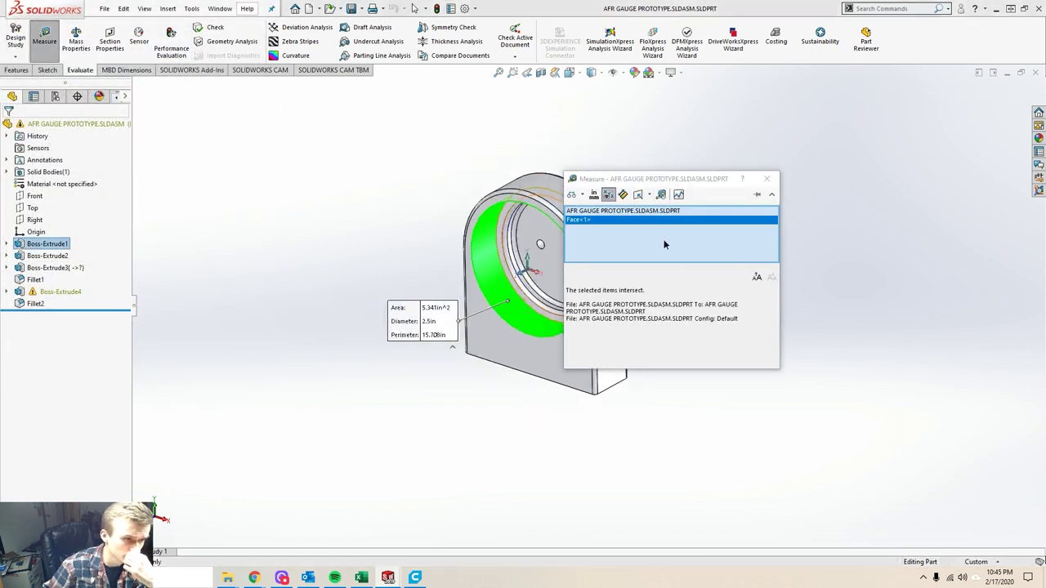
scroll(488, 252, up, 3)
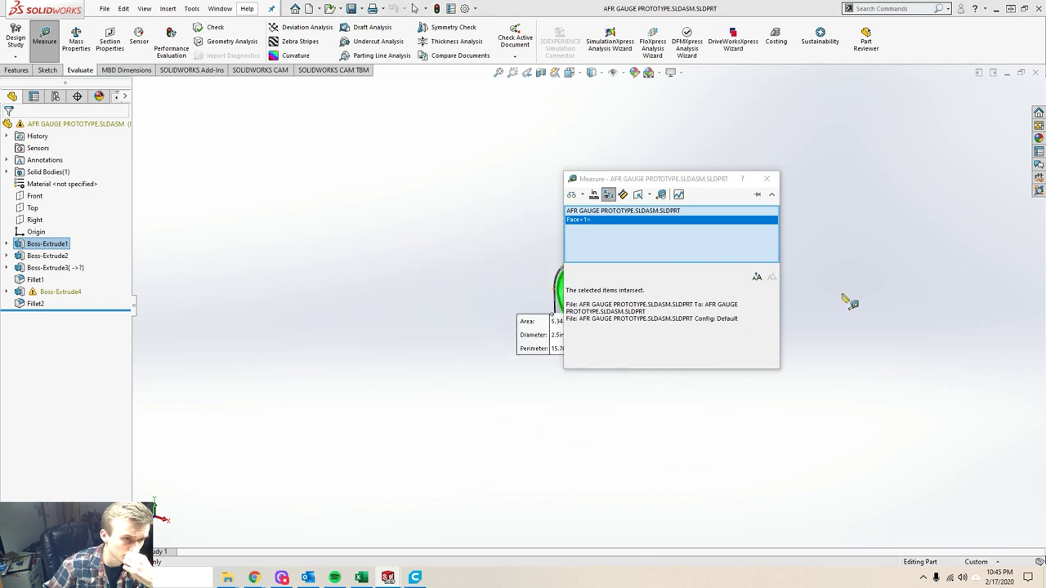
scroll(850, 304, down, 3)
scroll(498, 306, up, 2)
scroll(434, 327, down, 2)
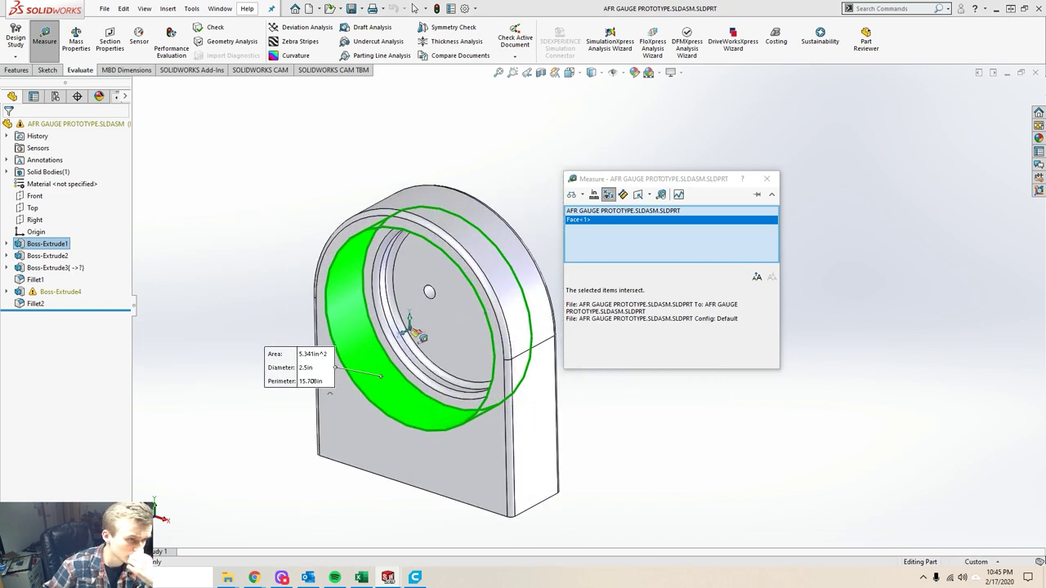
click(329, 338)
click(357, 321)
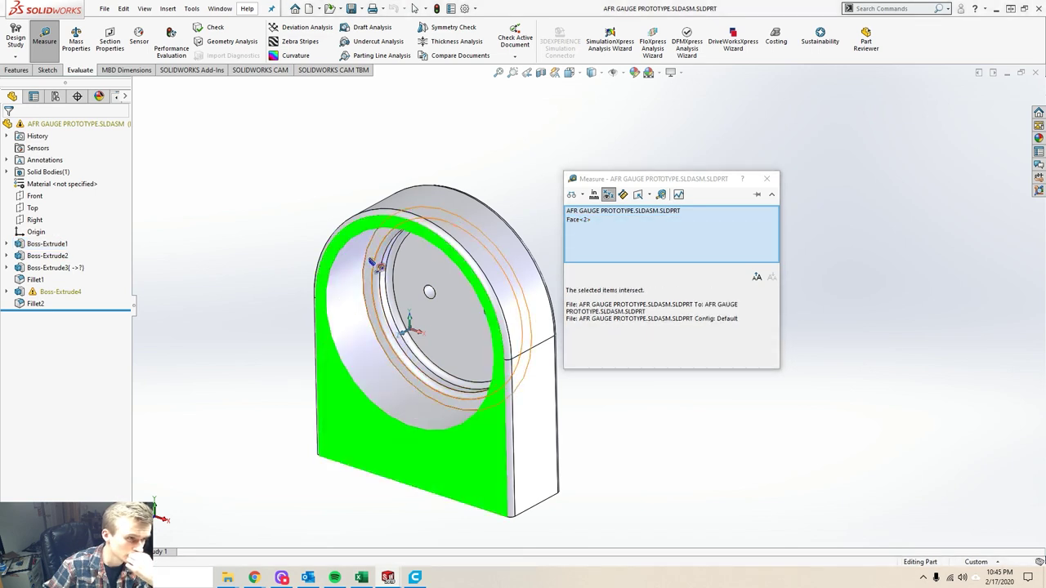
click(370, 261)
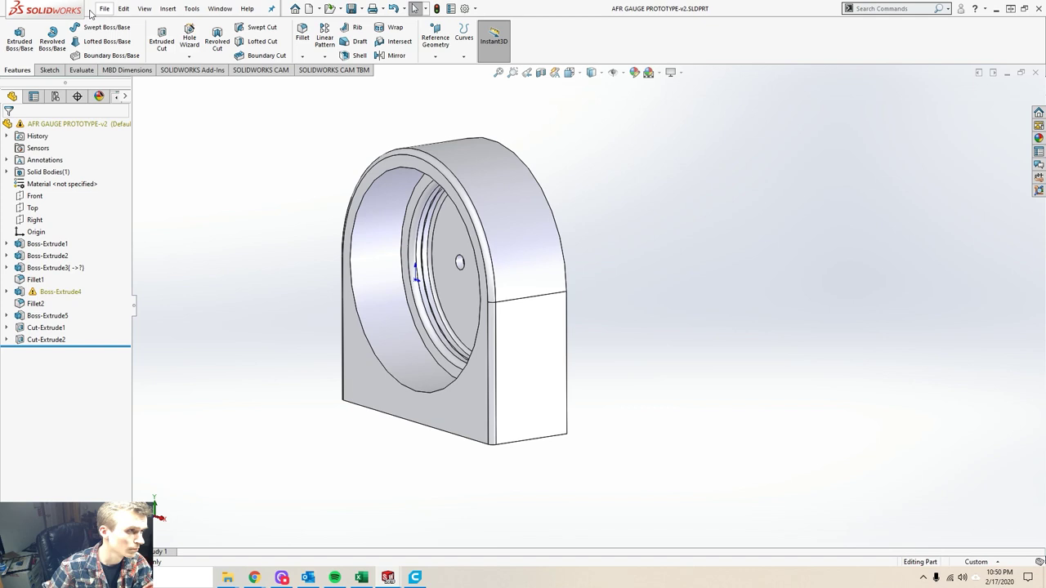
Step: Save the part as STL (*.stl) AFR GAUGE PROTOTYPE-v2 in the Temporary Gauge Pod folder
click(104, 10)
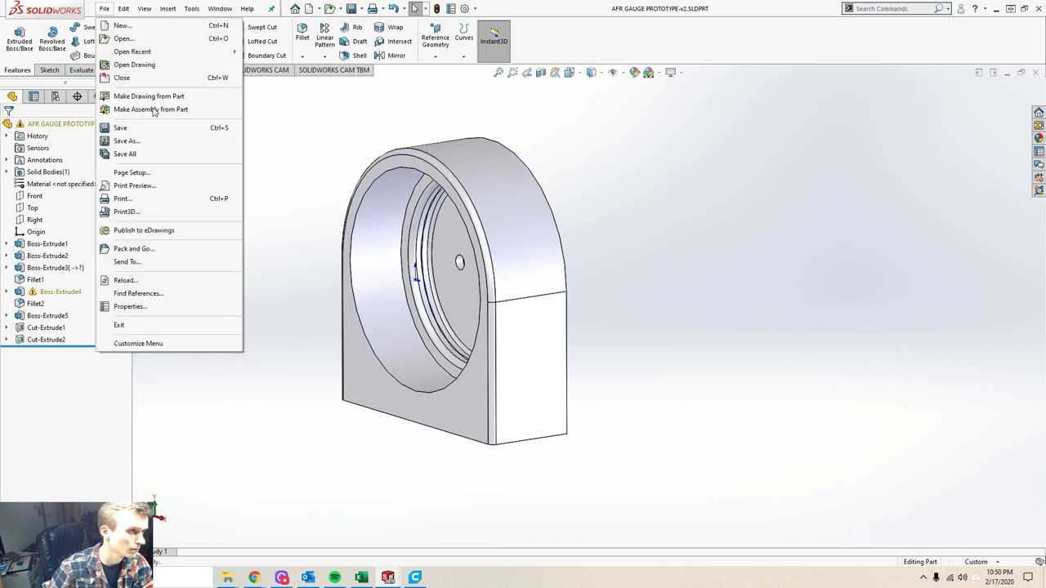
click(127, 141)
click(443, 346)
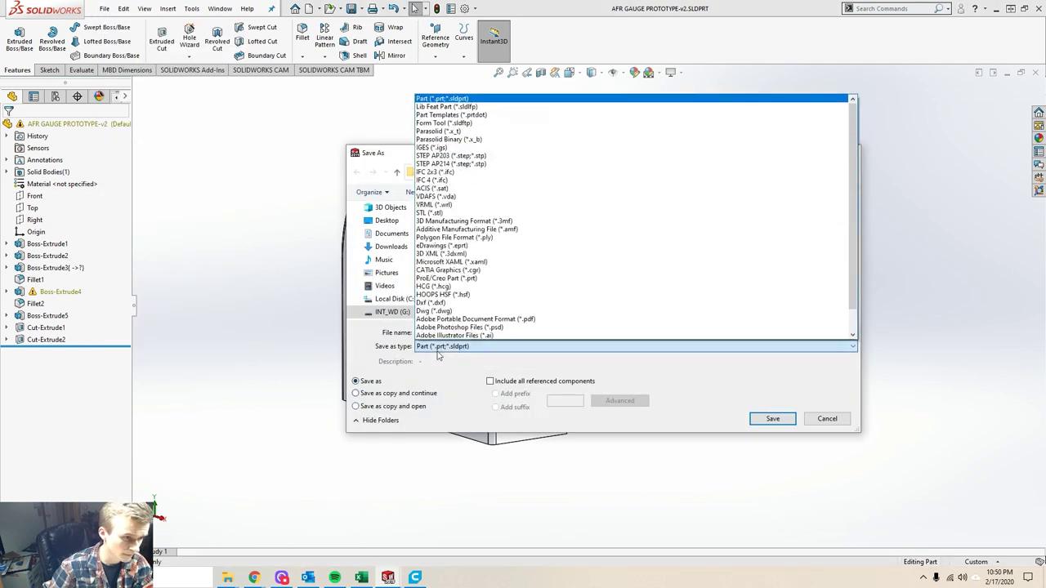
click(430, 212)
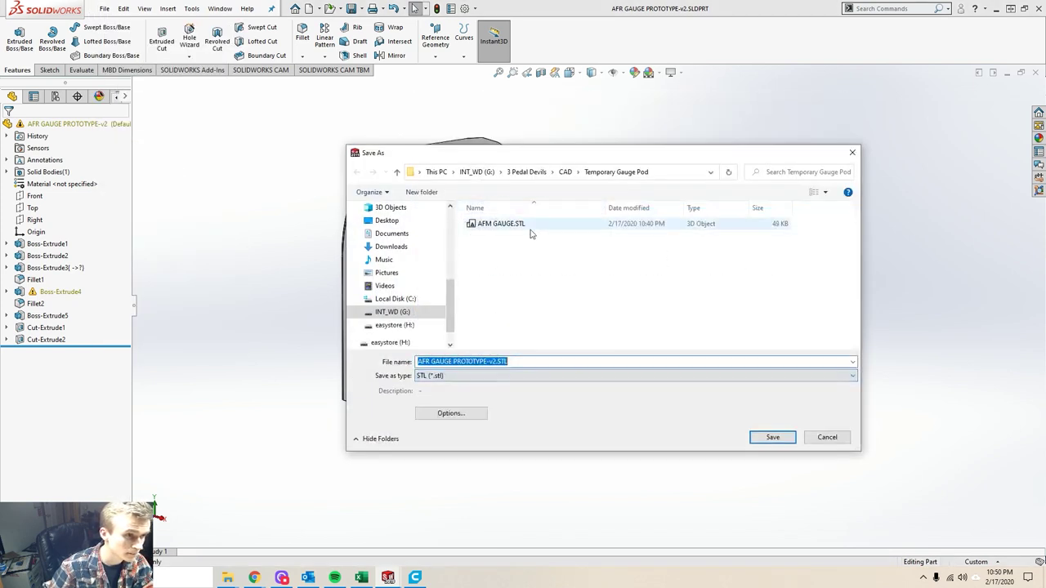
click(754, 439)
click(549, 305)
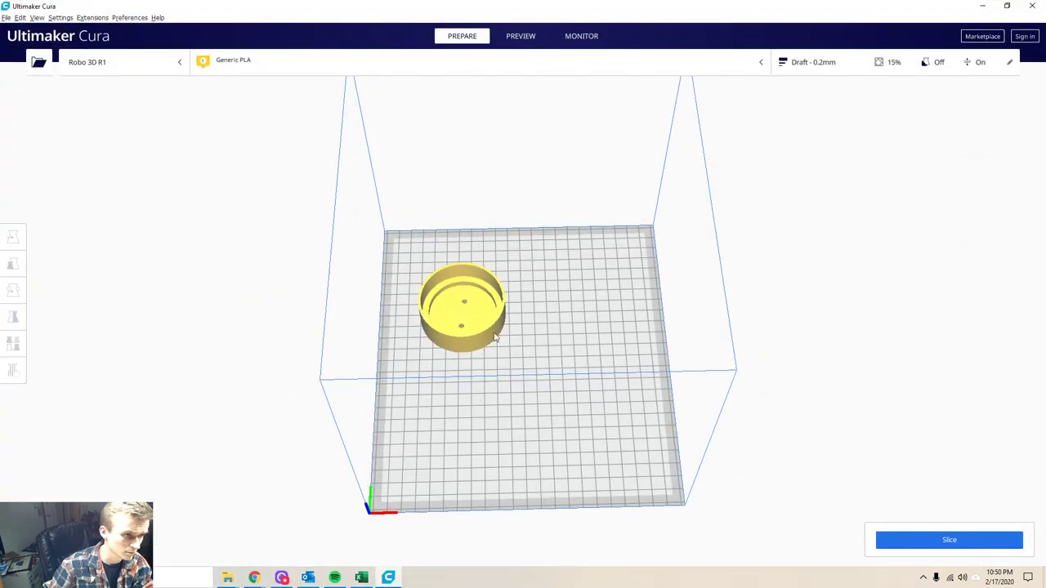
Step: Replace the leftover cylinder with AFR GAUGE PROTOTYPE-v2.STL and bring up the print settings
click(494, 337)
key(Delete)
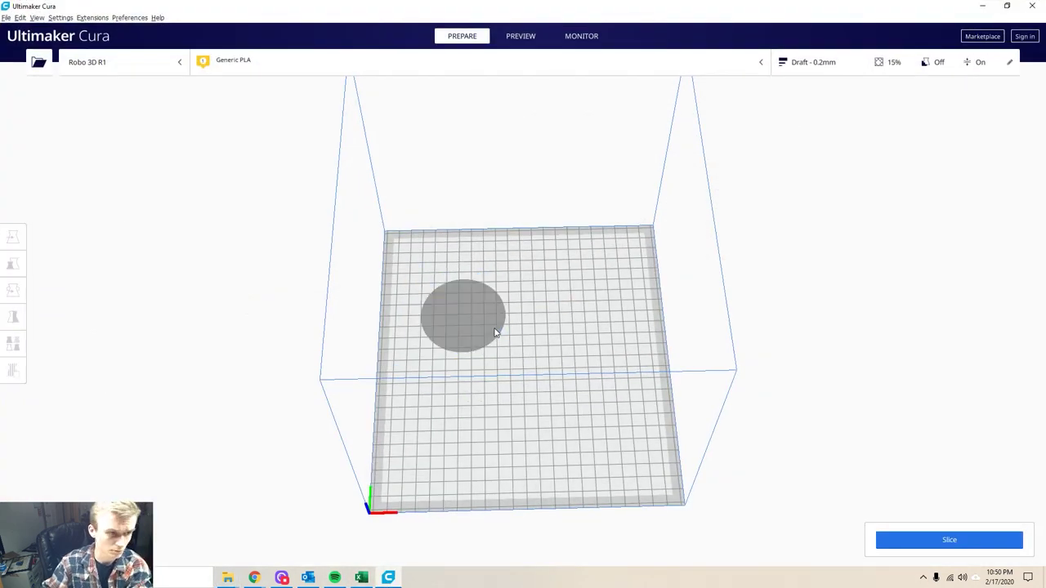
click(39, 63)
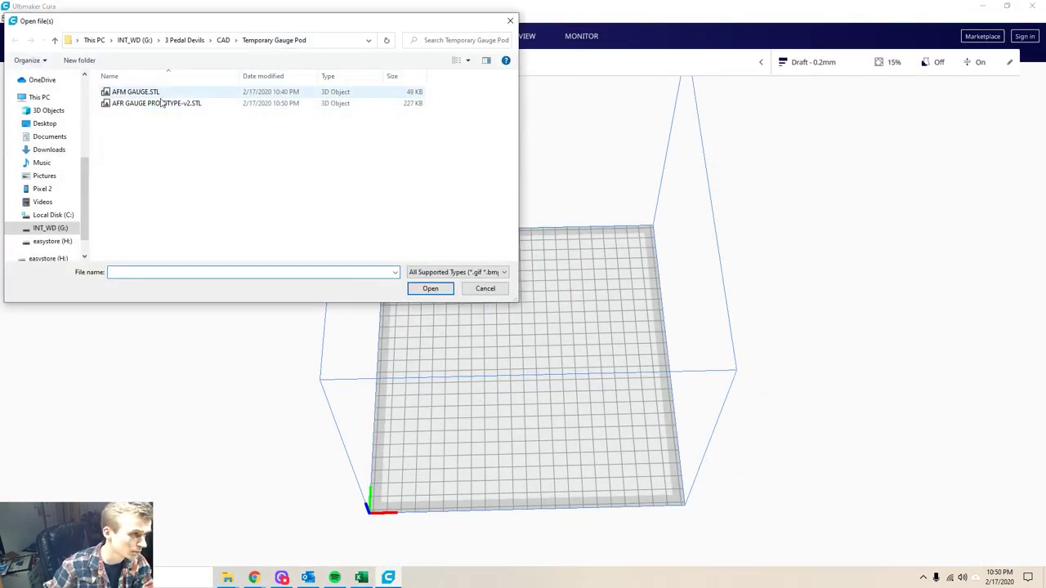
double_click(133, 103)
right_drag(441, 447, 400, 389)
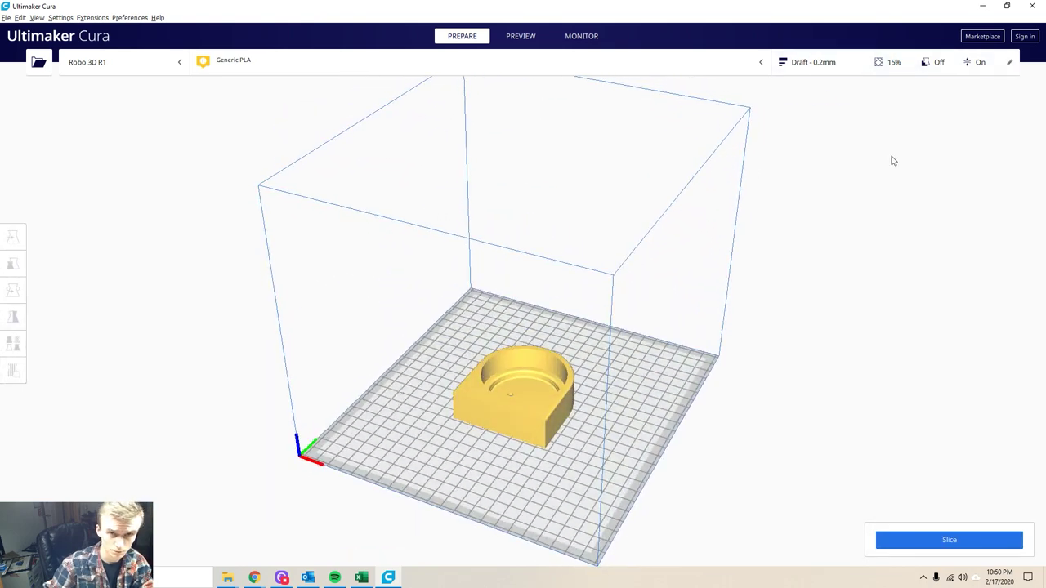
click(857, 72)
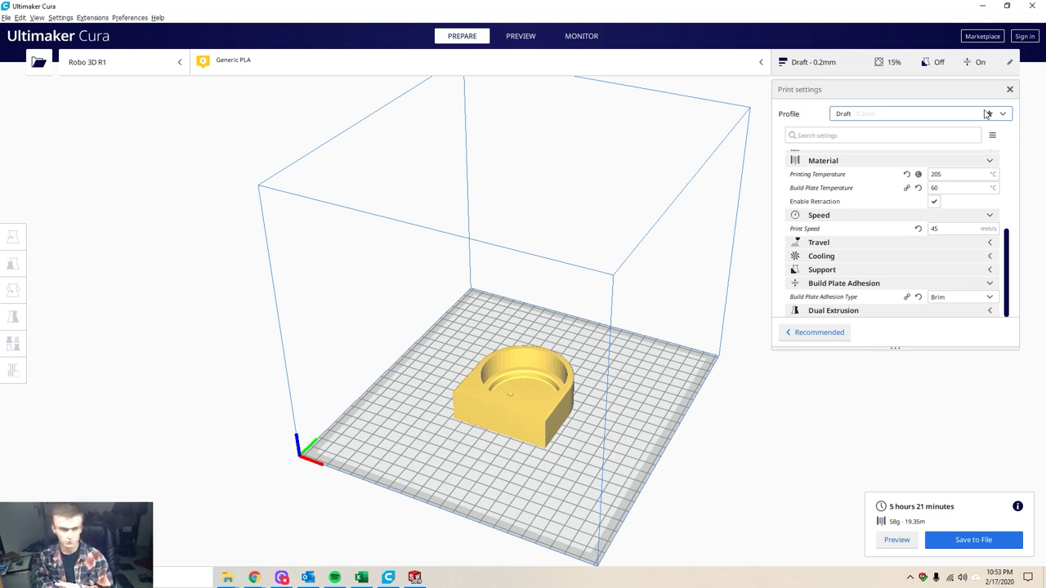
Step: Reopen the latest gauge prototype part and set the lower square's width to 0.600 in
click(421, 578)
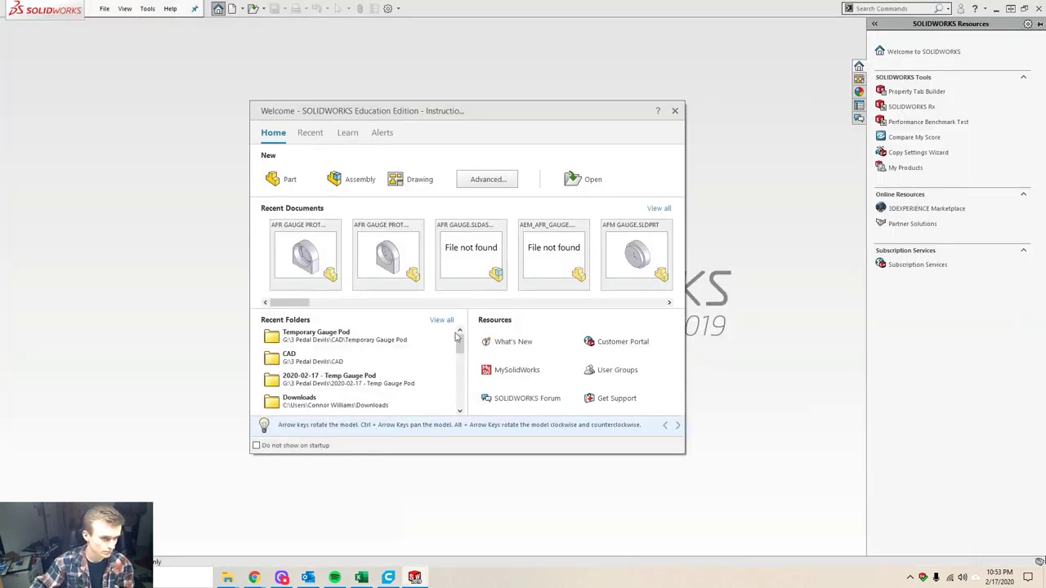
click(310, 256)
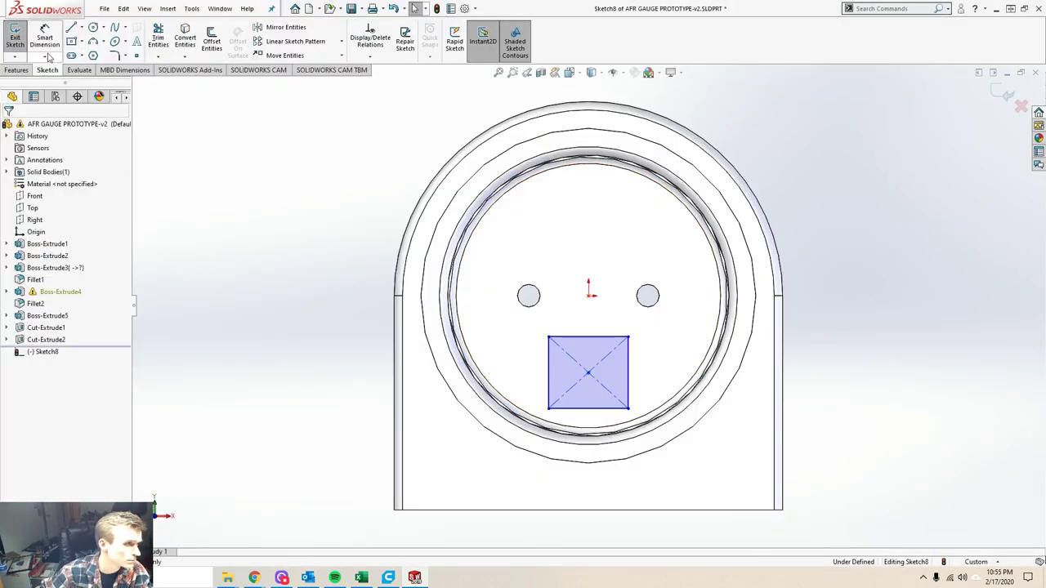
text(0.6)
key(Return)
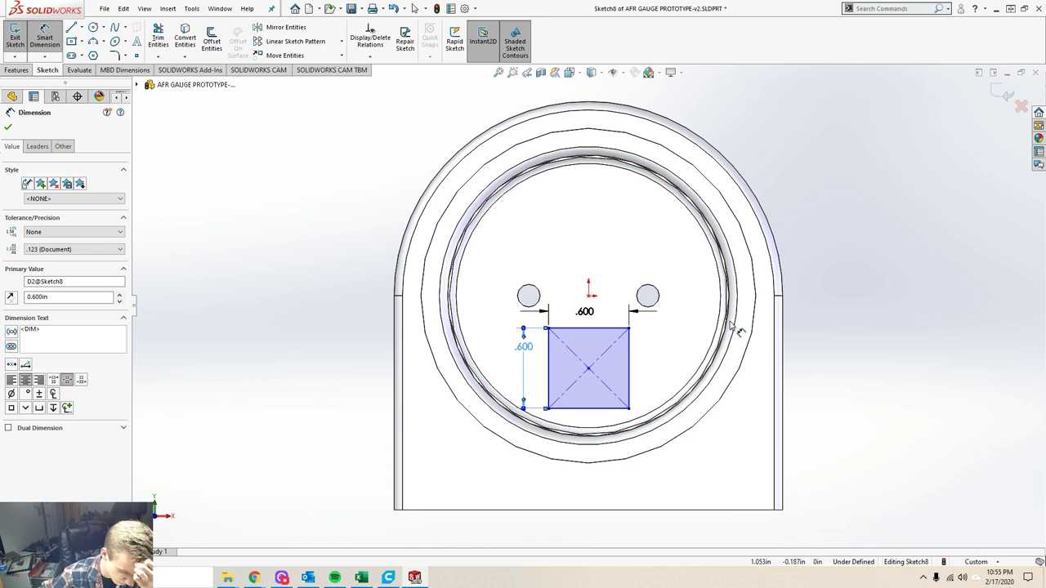
Step: Dimension the lower square's offsets from the origin at 0.525 in and 0.575 in
click(590, 370)
click(589, 296)
click(664, 349)
text(.525)
key(Return)
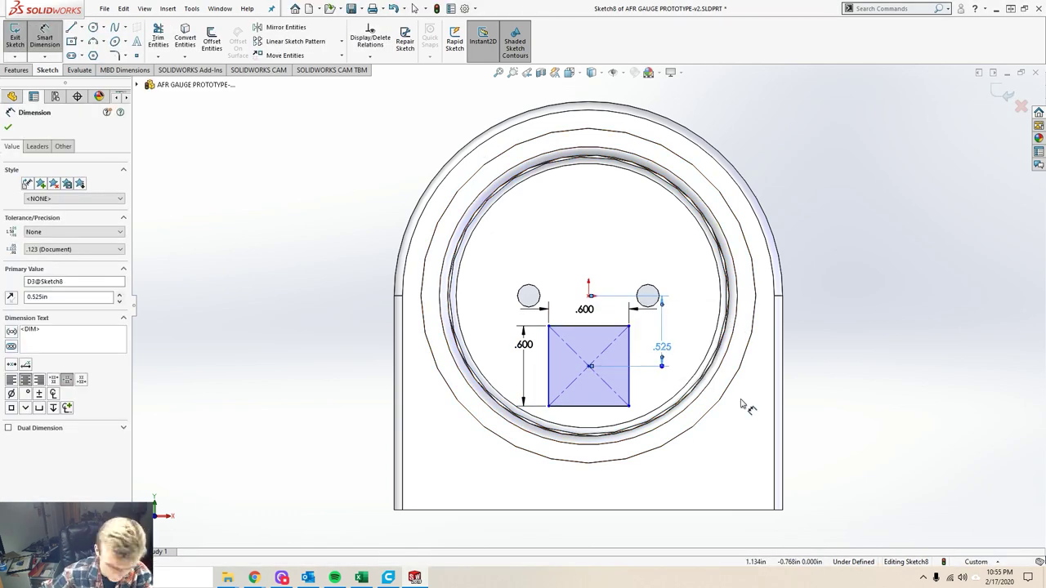
click(662, 363)
text(.575)
key(Return)
key(Escape)
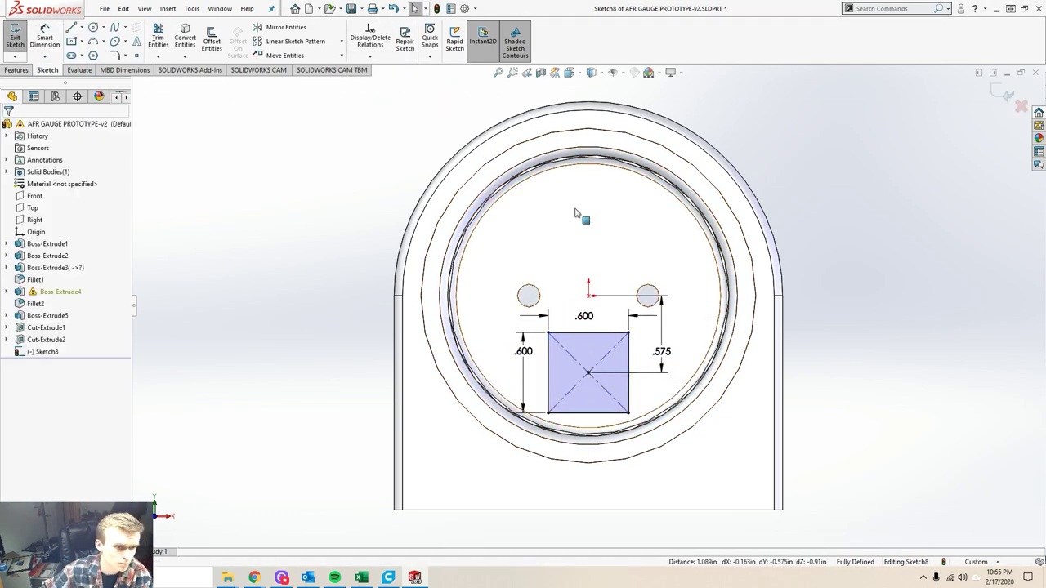
Step: Draw a centre-point rectangle above the origin with 0.575 in offset and 0.450 in size
key(r)
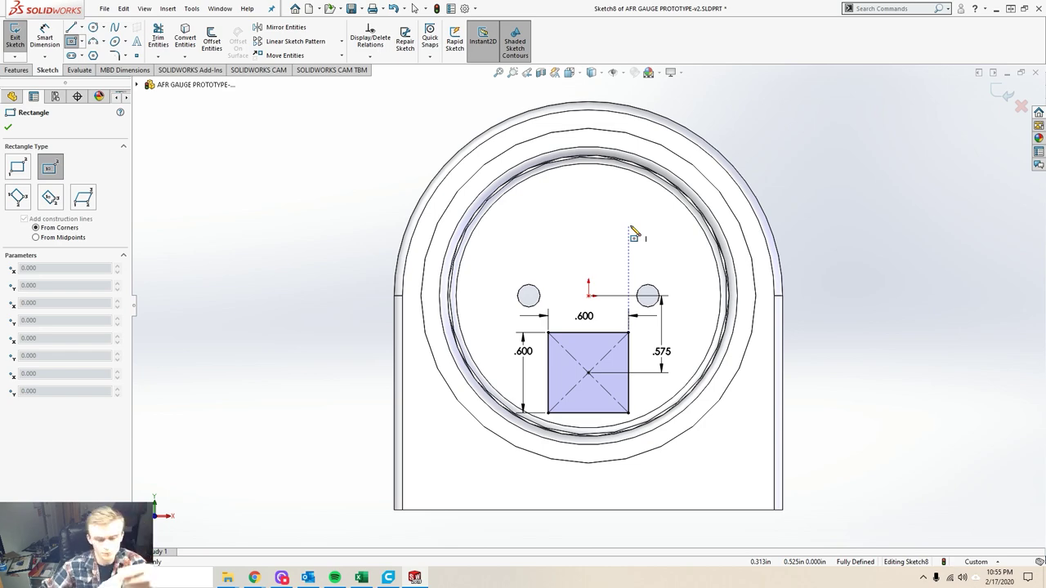
click(549, 216)
click(579, 184)
key(Escape)
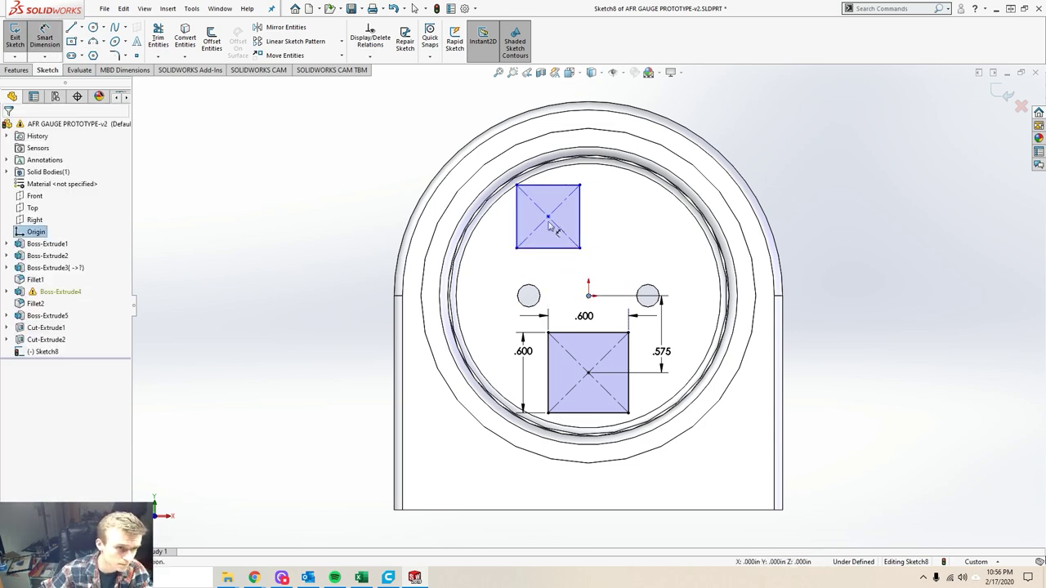
key(Return)
click(580, 219)
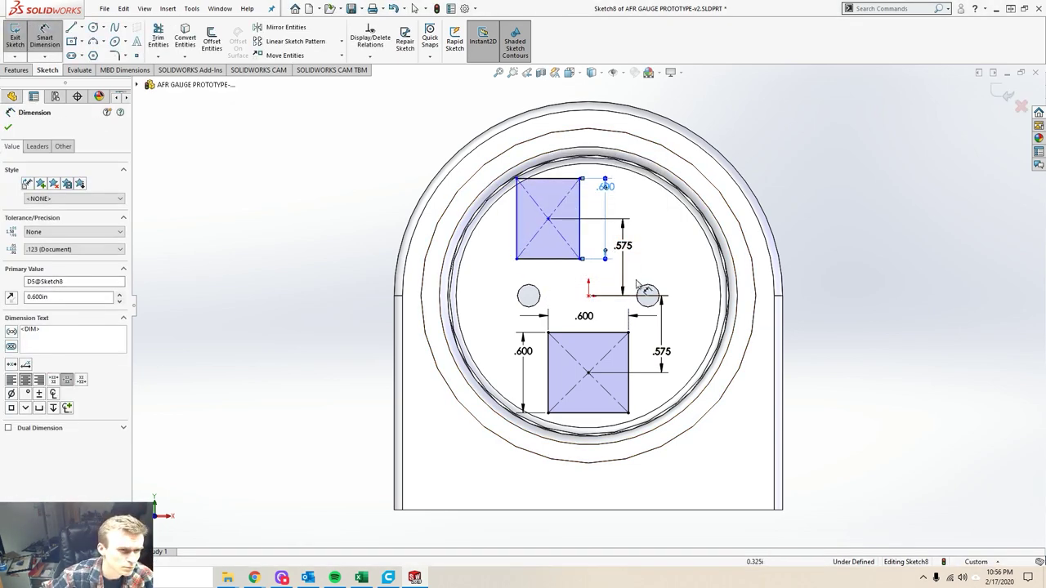
double_click(606, 186)
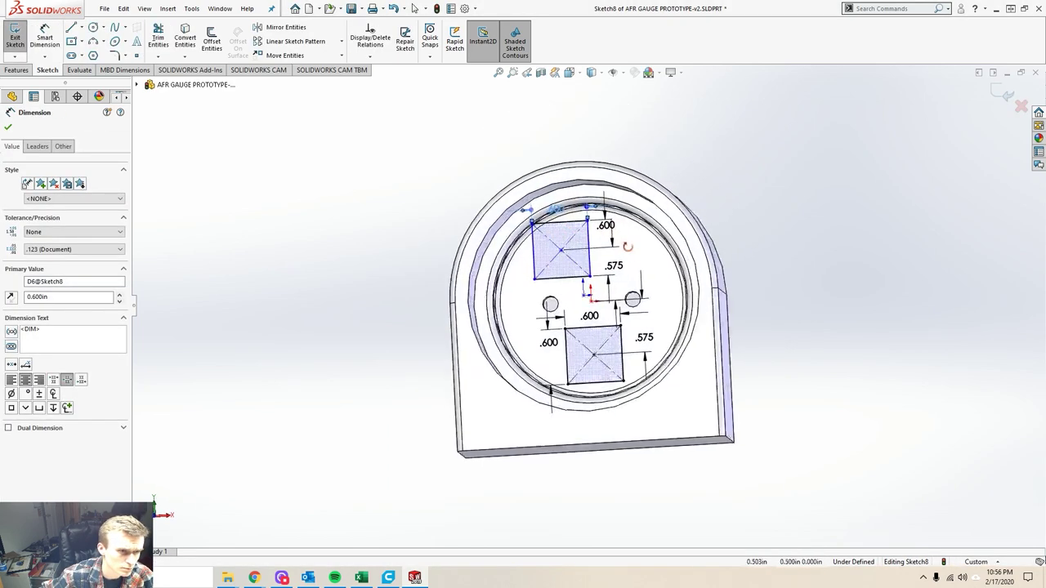
text(.45)
key(Return)
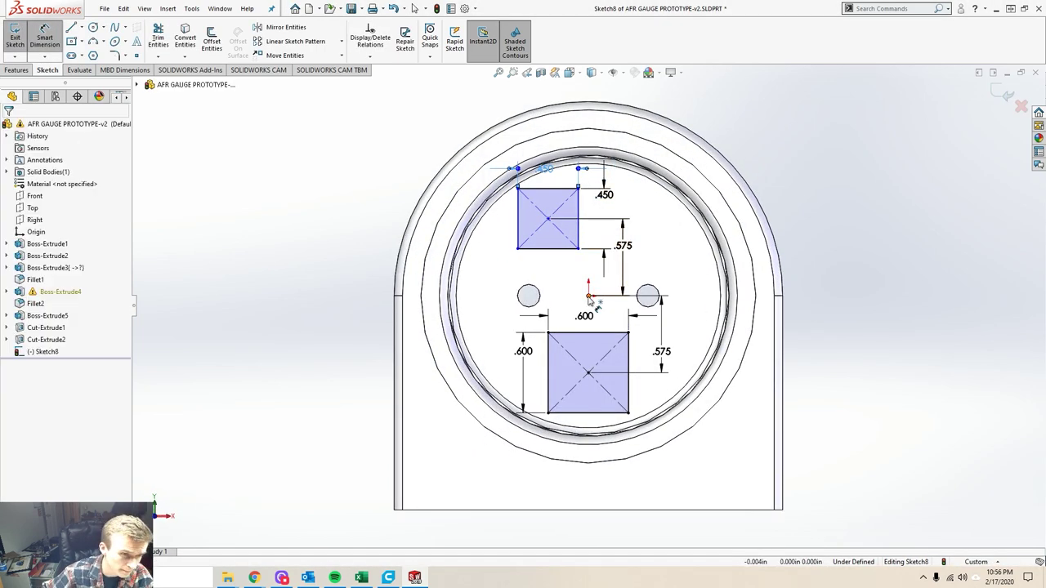
Step: Position the top rectangle's centre relative to the origin with a 0.4 in dimension
click(548, 219)
click(589, 295)
click(621, 313)
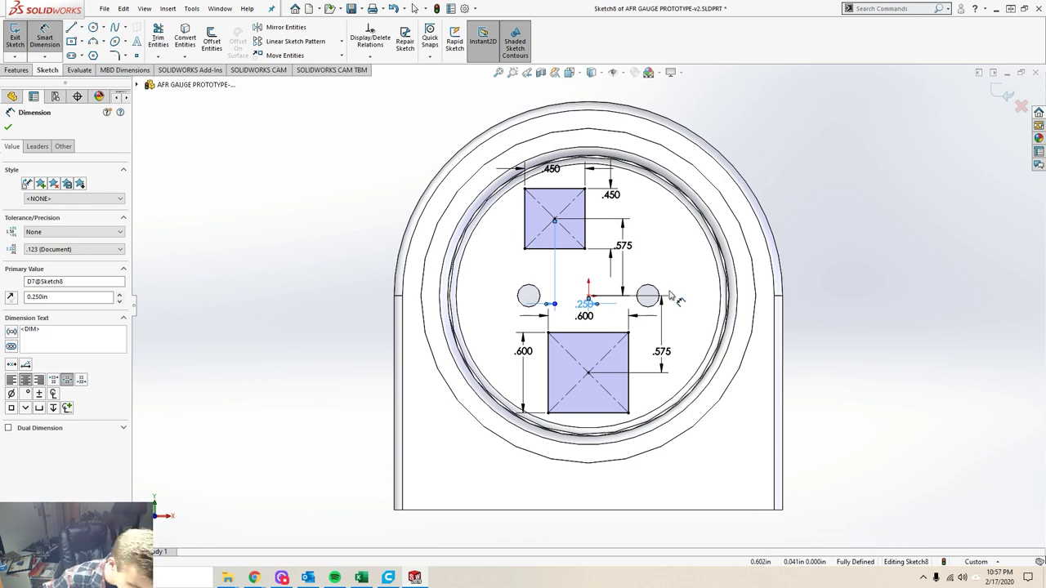
click(654, 300)
text(.4)
key(Return)
key(Escape)
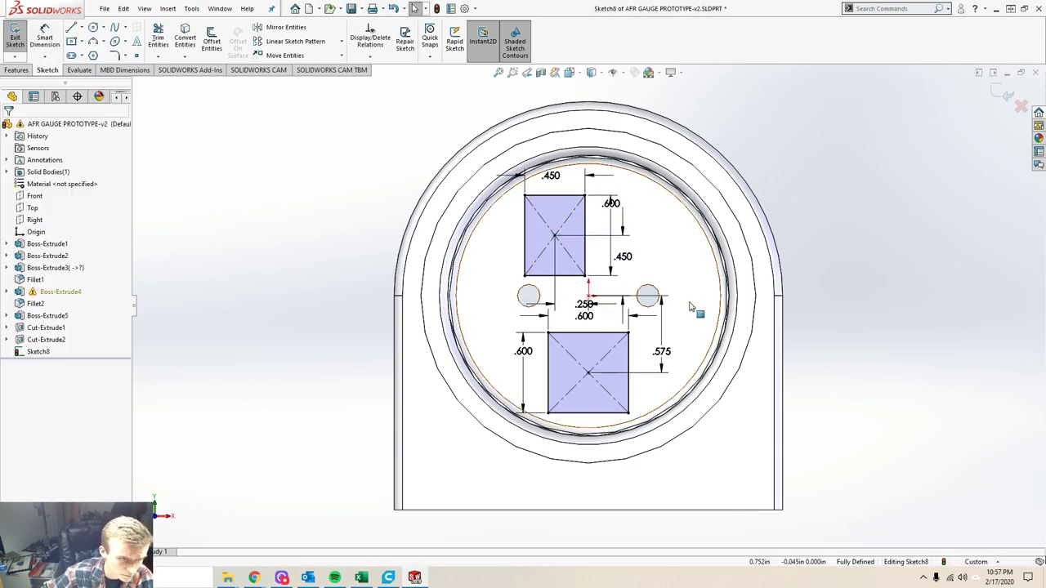
Step: Cut both rectangles through the pod face, then edit the cut's sketch and rebuild
key(Return)
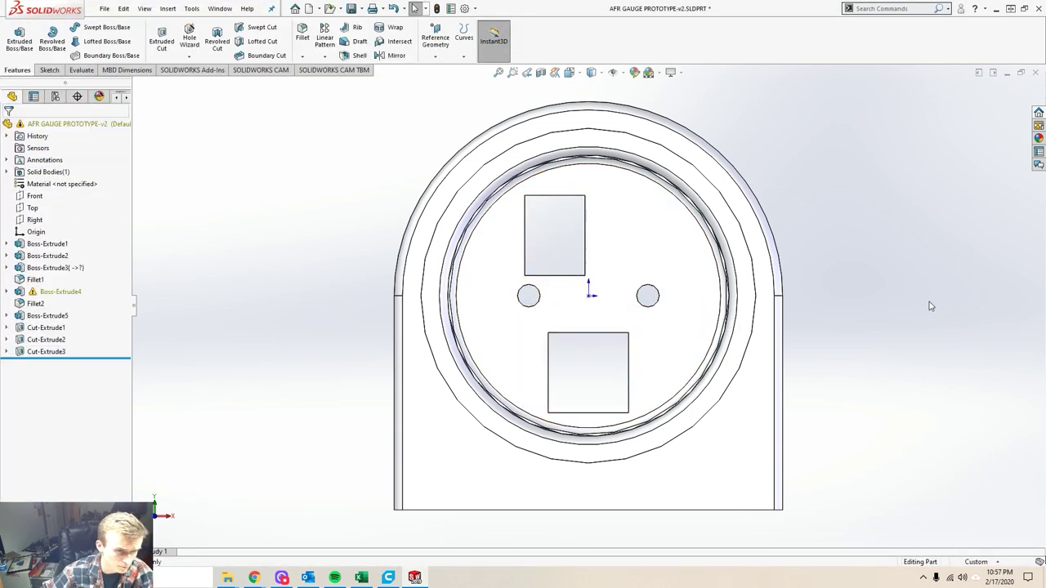
mouse_move(930, 302)
middle_down()
mouse_move(805, 301)
mouse_move(901, 319)
middle_up()
click(46, 351)
click(54, 331)
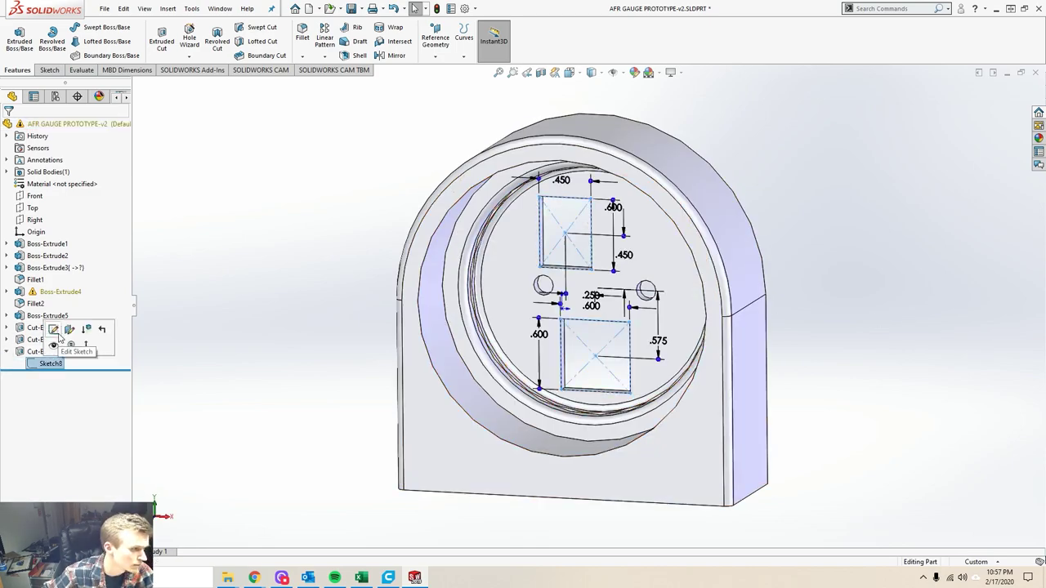
key(ctrl+b)
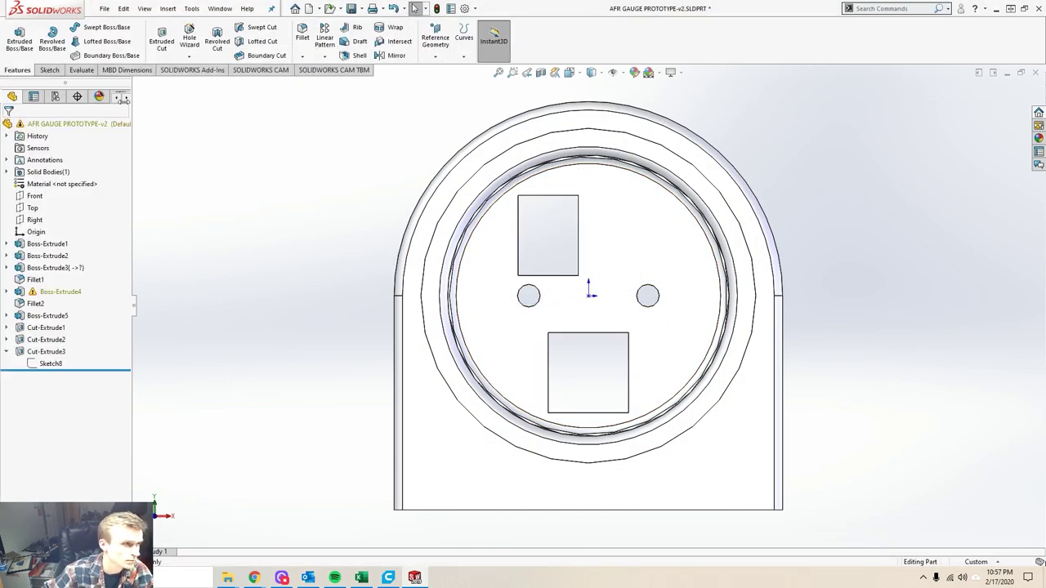
Step: Fillet both holes' corner edges at 0.100 in, then load the updated STL
key(Return)
middle_drag(417, 184, 572, 245)
scroll(603, 175, up, 5)
click(602, 175)
click(649, 299)
click(724, 434)
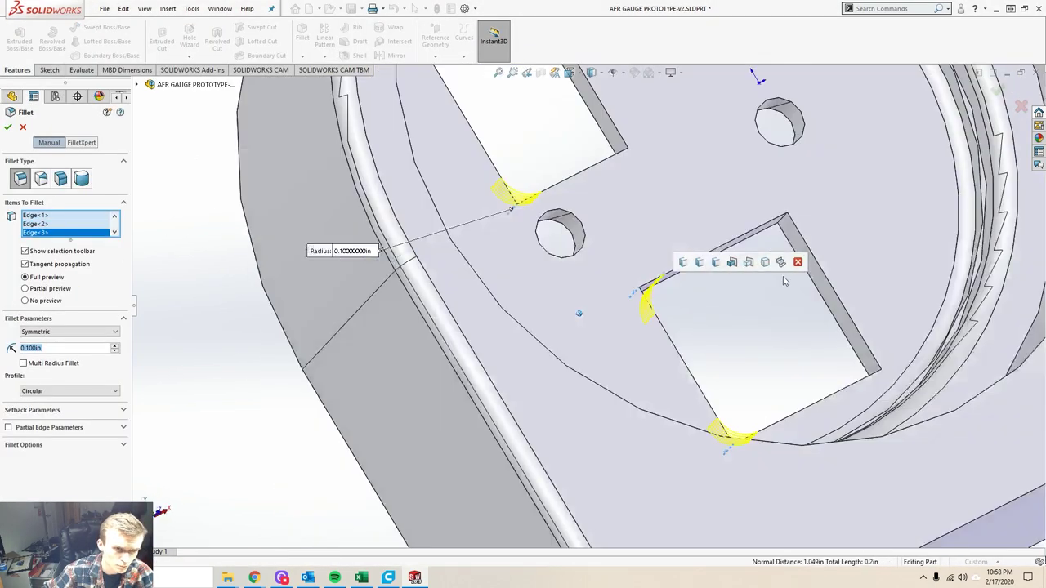
scroll(724, 327, up, 3)
click(736, 266)
middle_drag(747, 266, 743, 322)
click(743, 322)
click(744, 360)
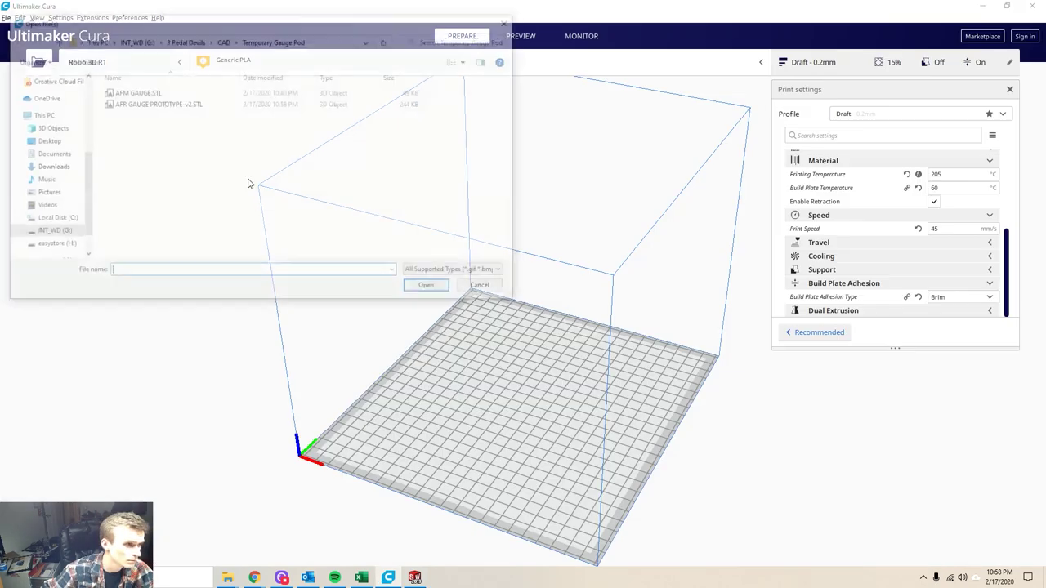
double_click(199, 105)
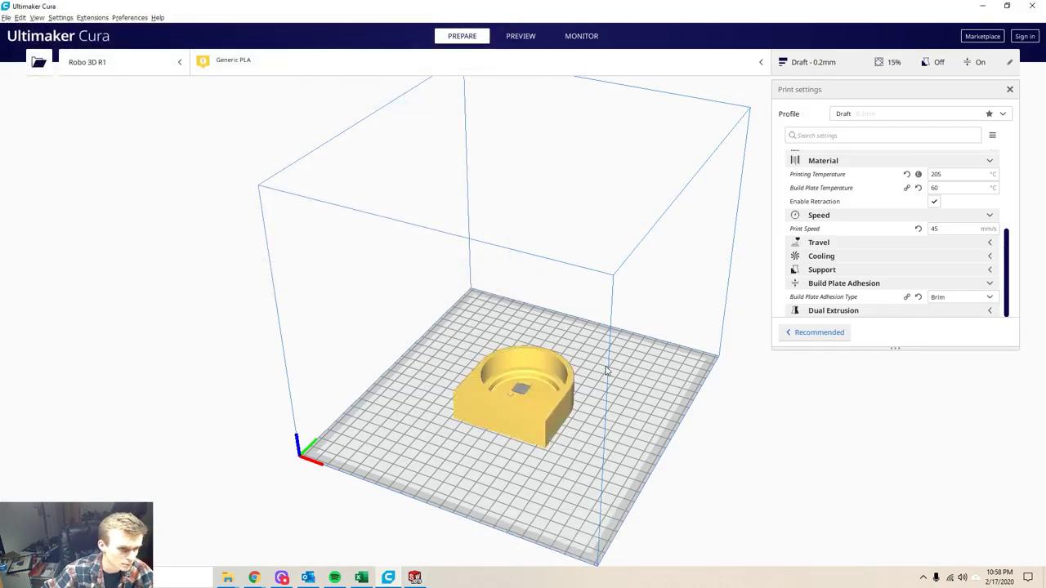
Step: Slice the updated pod (5 h 11 min, 57 g), save G-code to the removable drive, and eject it
click(537, 436)
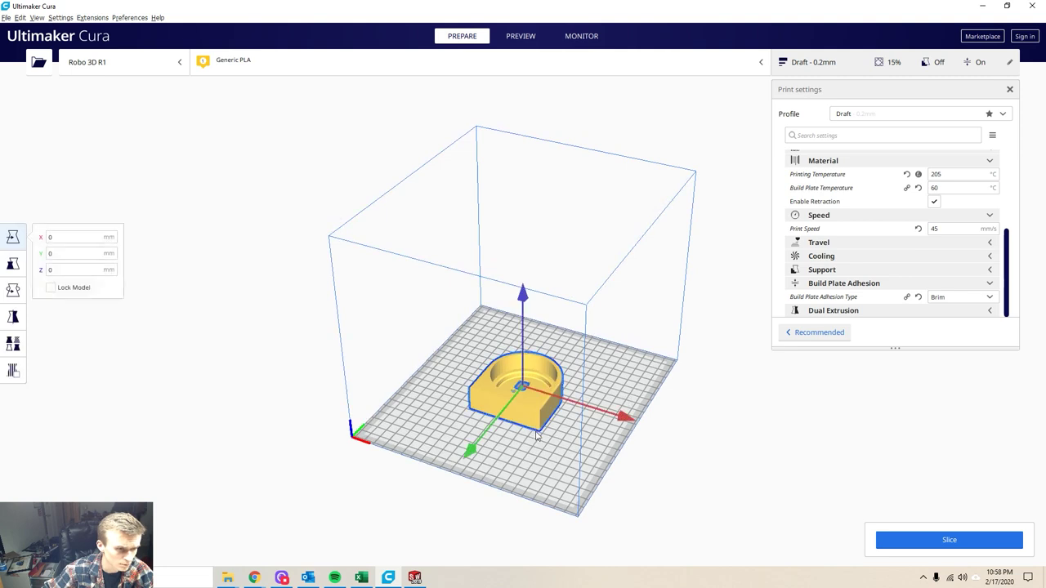
click(564, 457)
right_drag(564, 458, 749, 433)
key(ctrl+p)
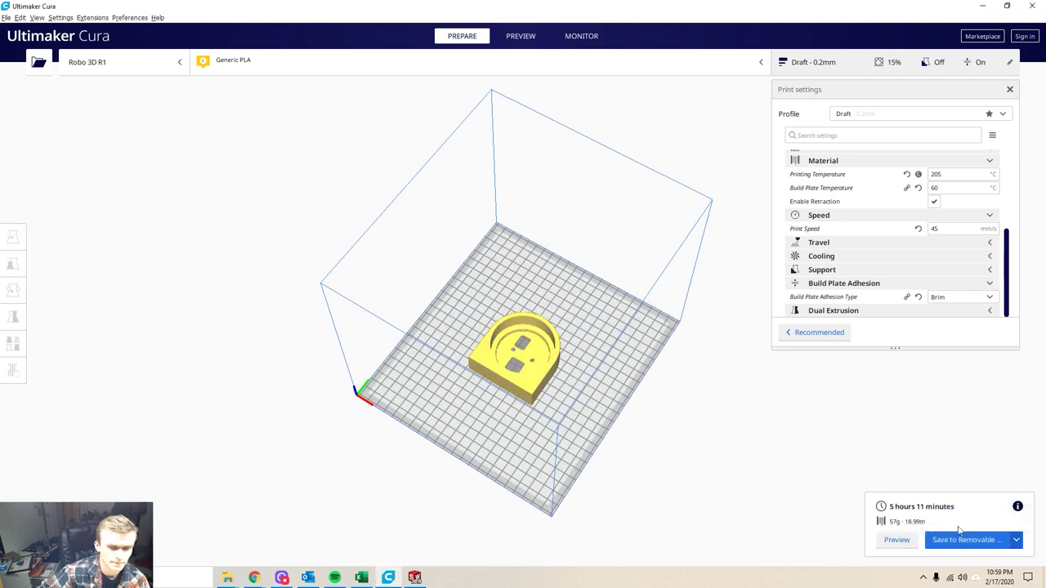
click(971, 545)
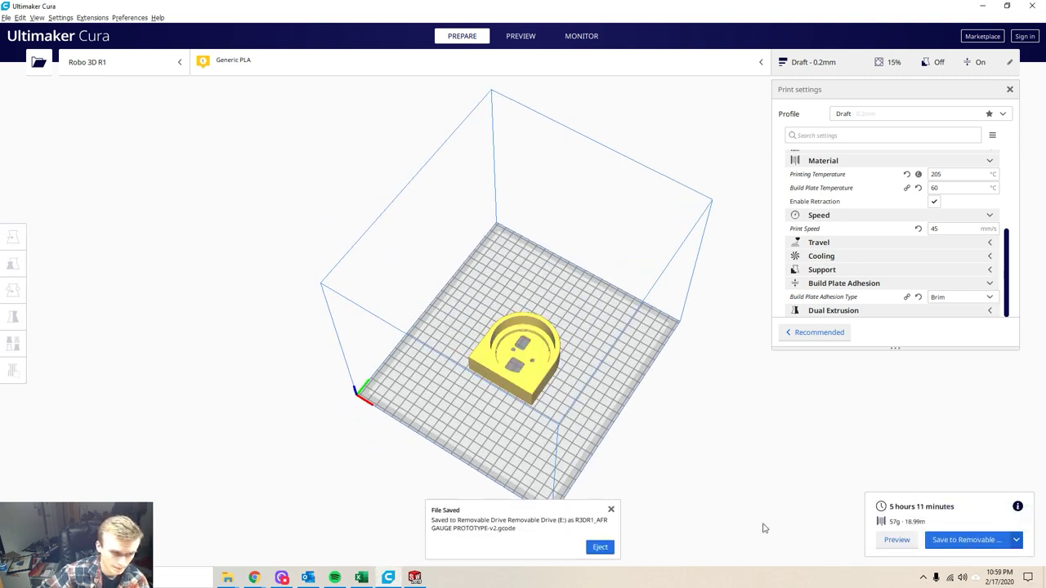
click(601, 549)
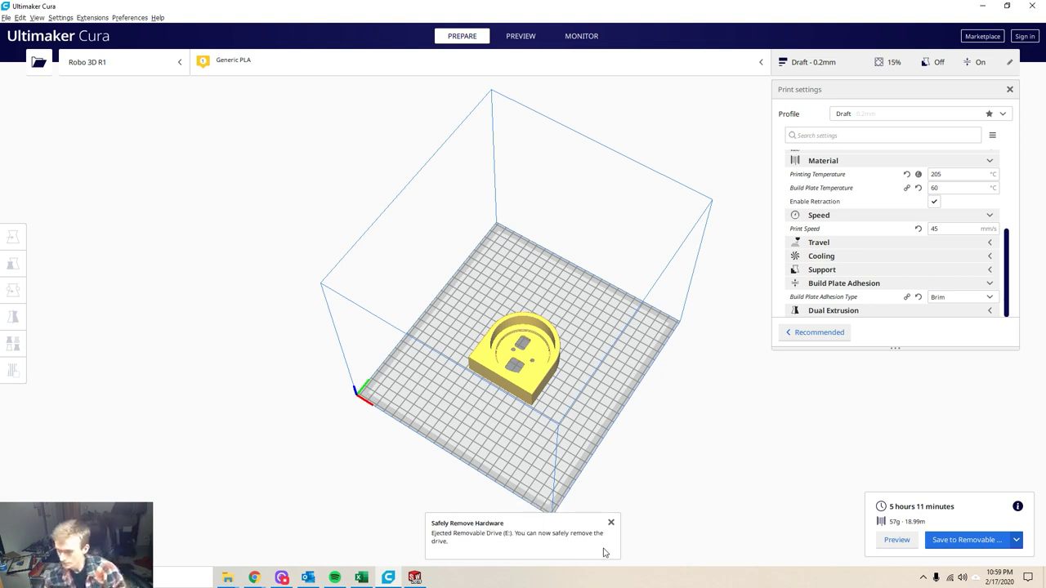